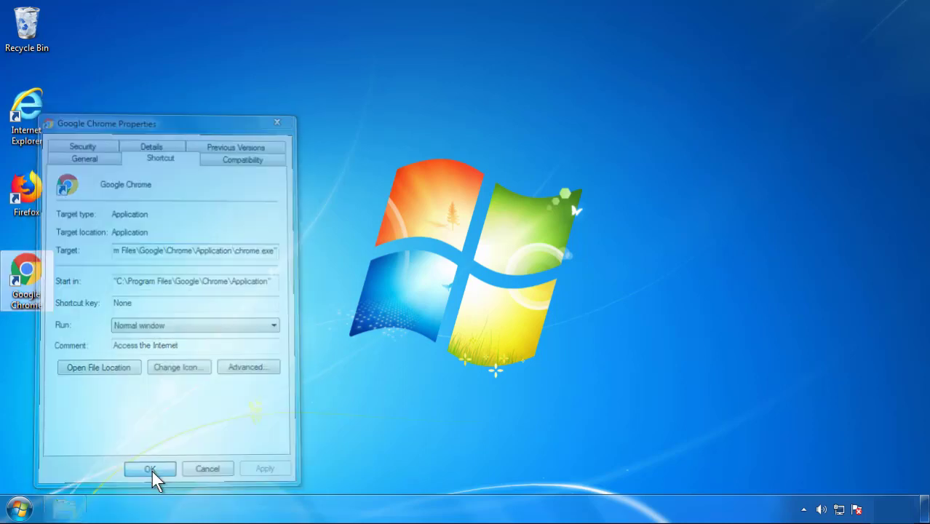
Confirm and close the Google Chrome shortcut's Properties dialog, leaving the Start menu showing
left_click(20, 509)
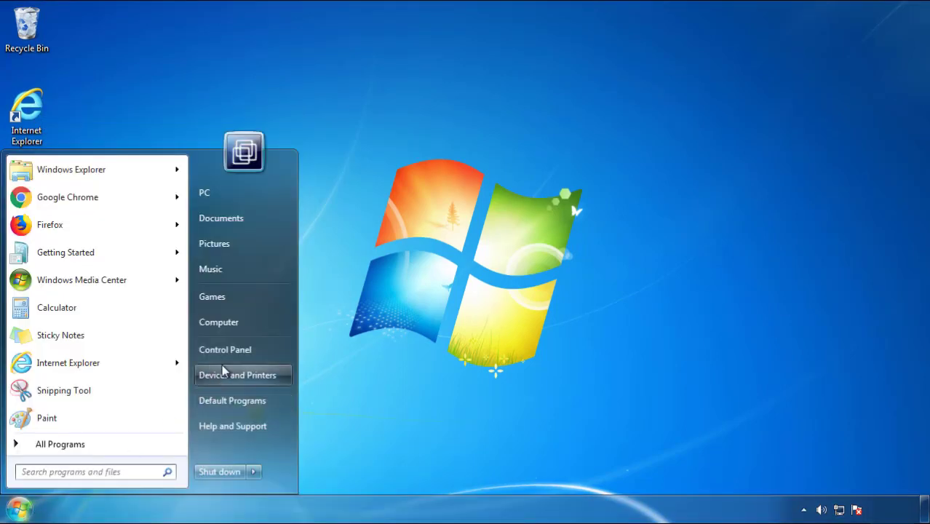
Open Control Panel's installed programs list, sorted by install date with the newest first
left_click(233, 347)
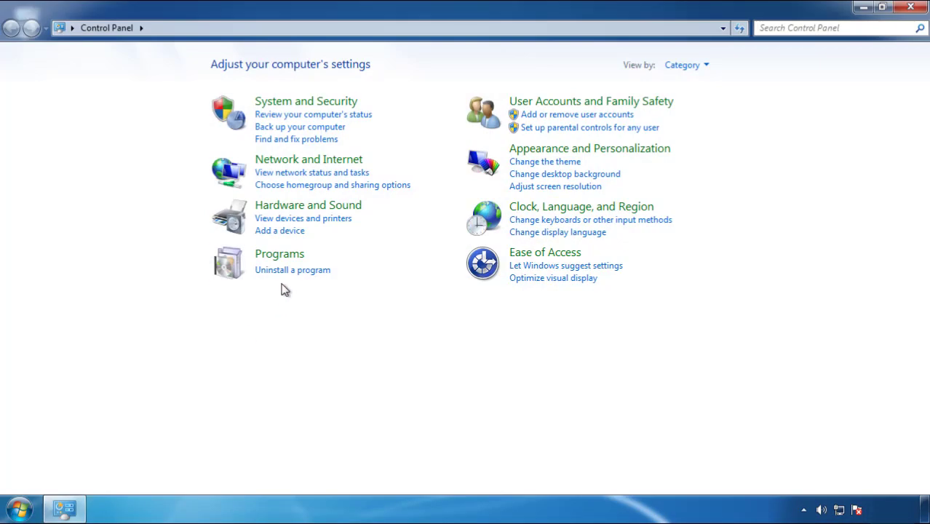
left_click(290, 271)
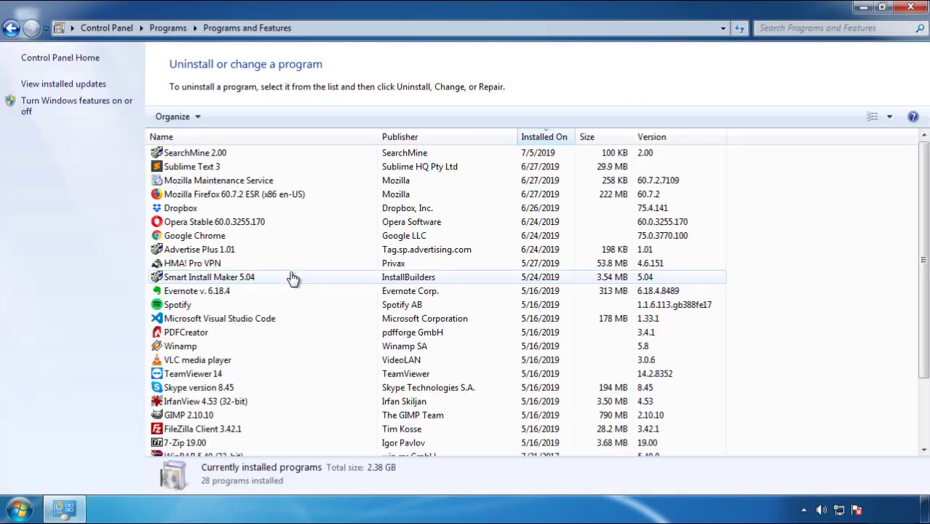
left_click(545, 138)
left_click(542, 139)
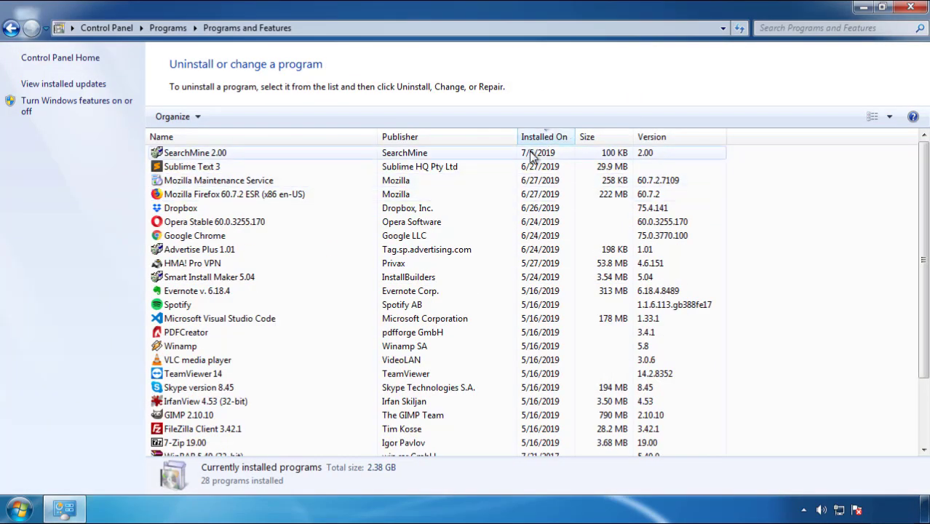
Uninstall SearchMine 2.00, finish the uninstaller, and close Programs and Features
left_click(195, 155)
left_click(231, 117)
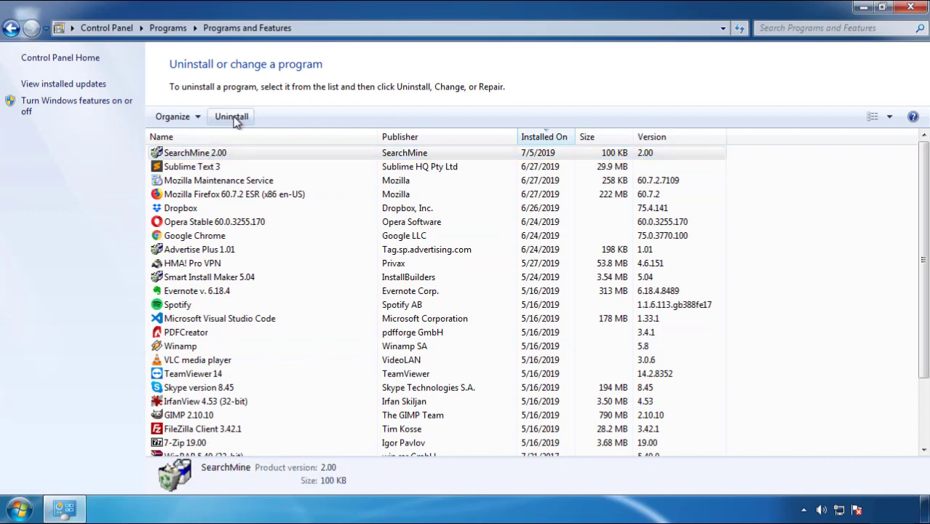
left_click(541, 386)
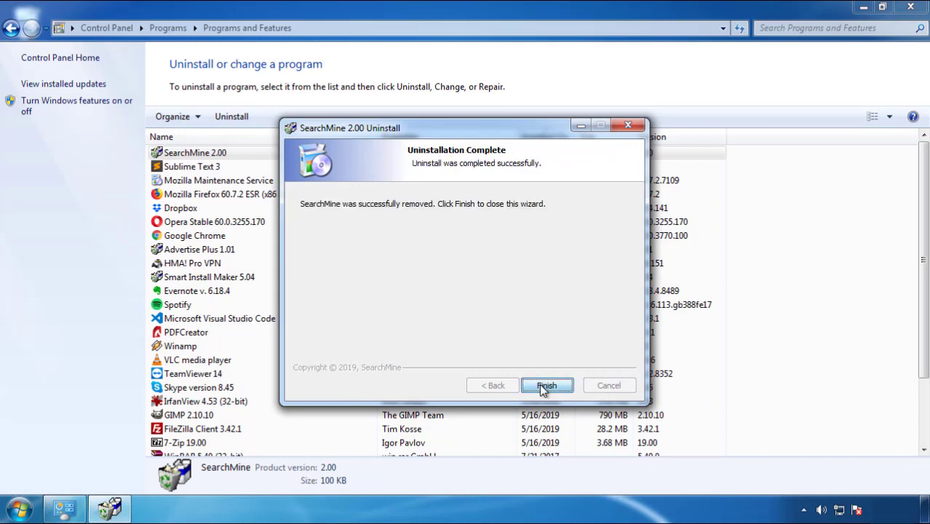
left_click(541, 384)
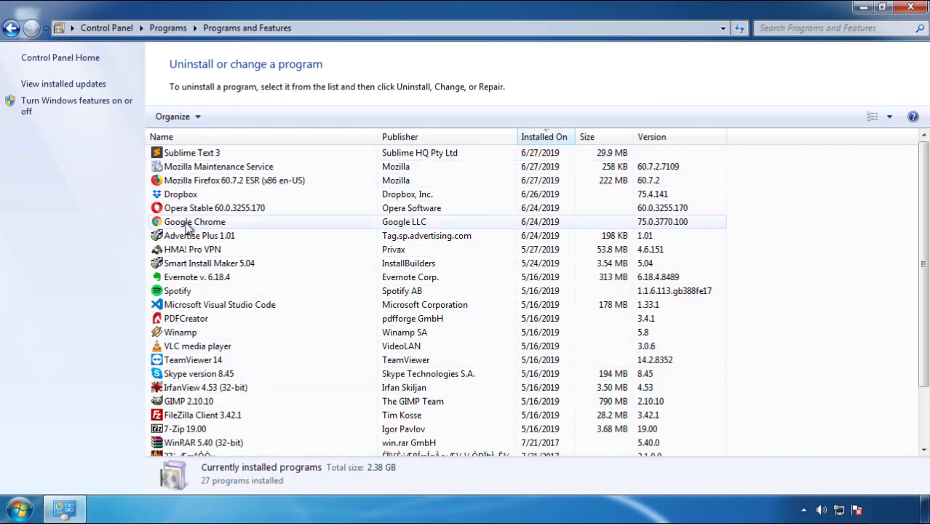
left_click(911, 9)
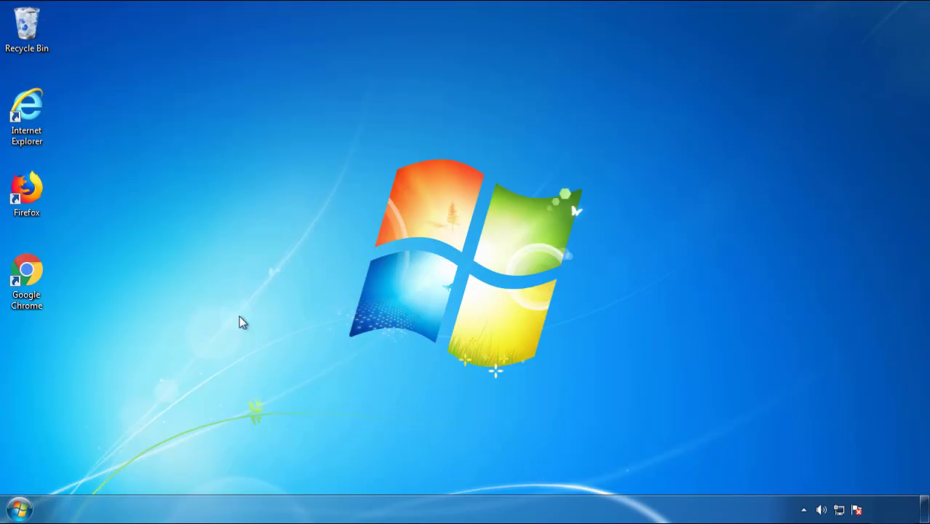
Restart Windows from the Start menu and select Safe Mode in Advanced Boot Options
left_click(18, 512)
mouse_move(251, 473)
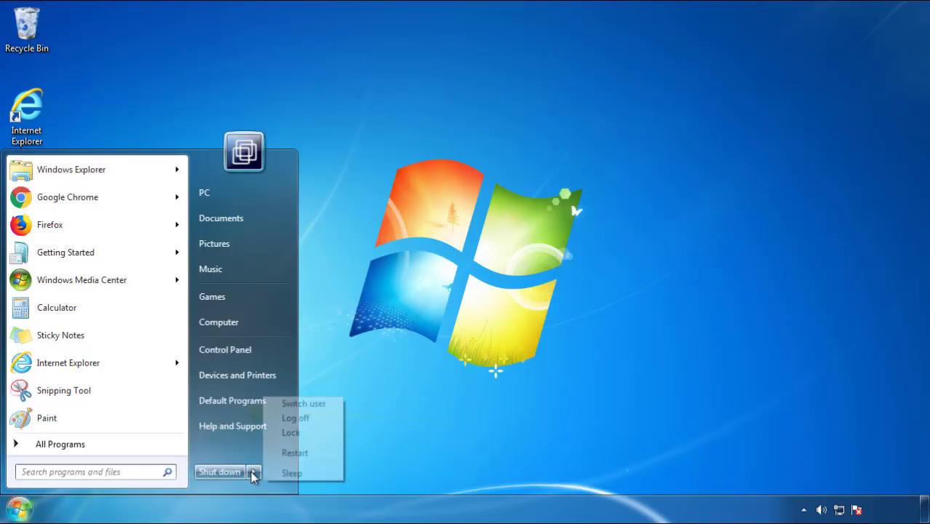
left_click(485, 397)
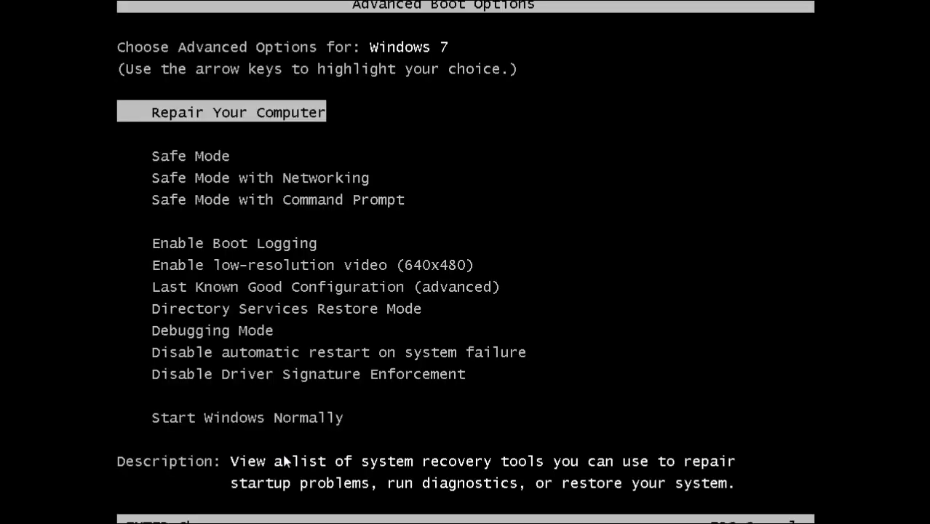
key("Down")
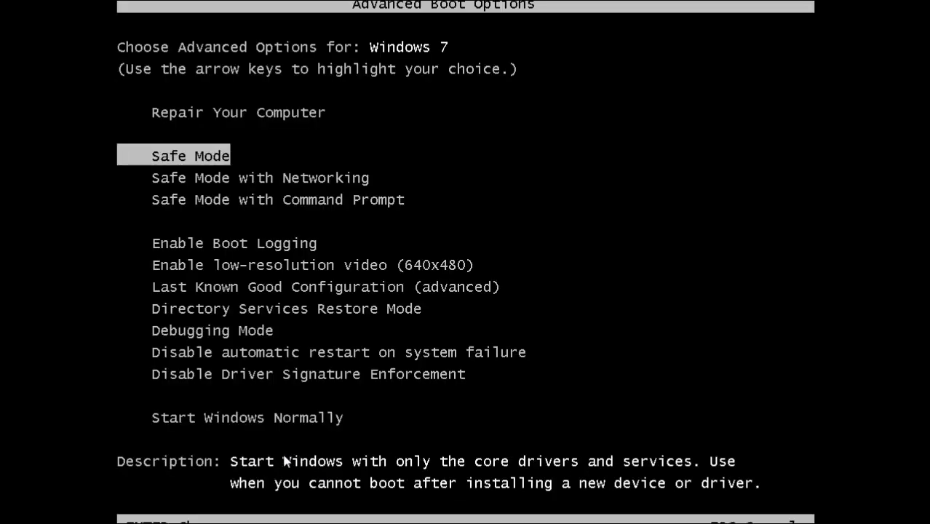
key("Return")
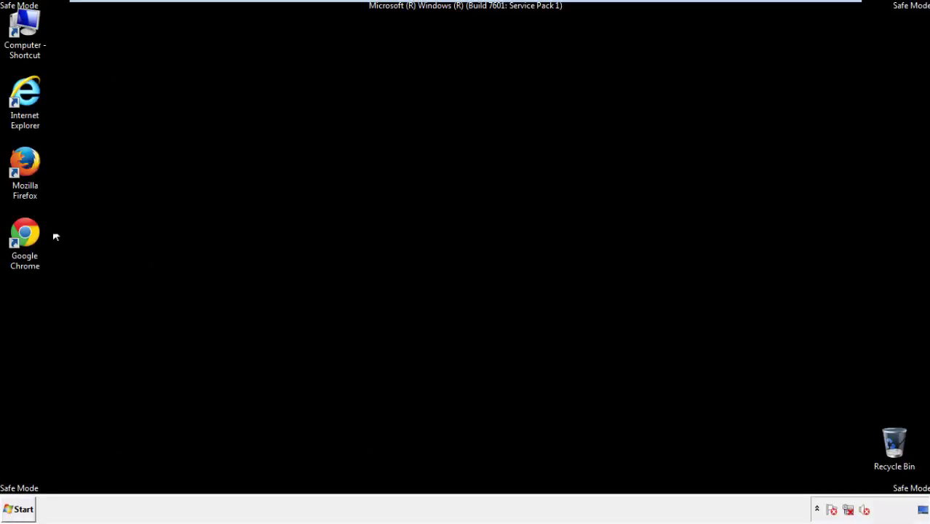
Launch Firefox, decline making it the default browser, and keep its menu bar visible
double_click(33, 170)
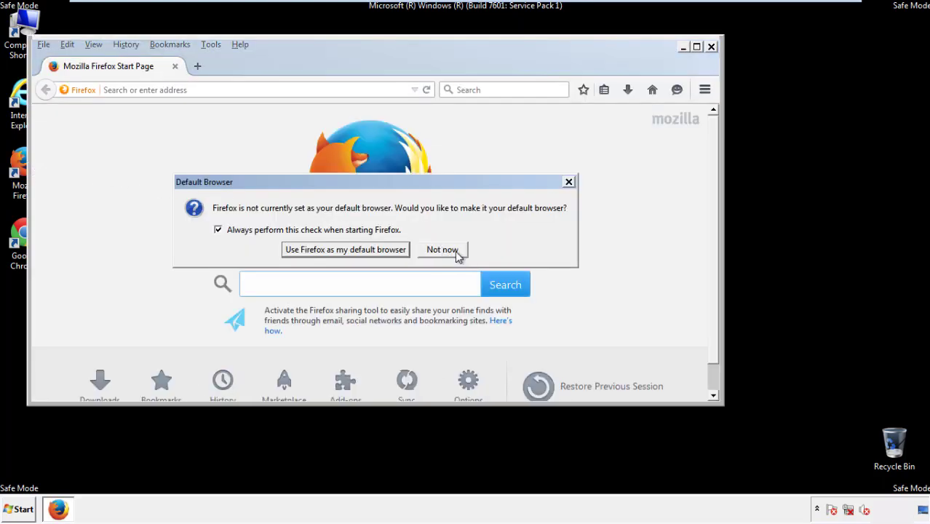
left_click(445, 250)
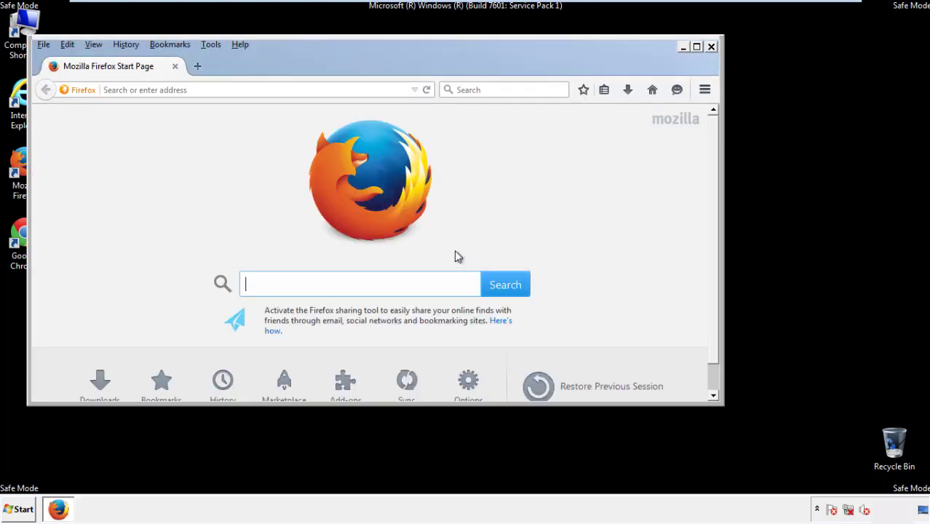
right_click(286, 61)
left_click(313, 108)
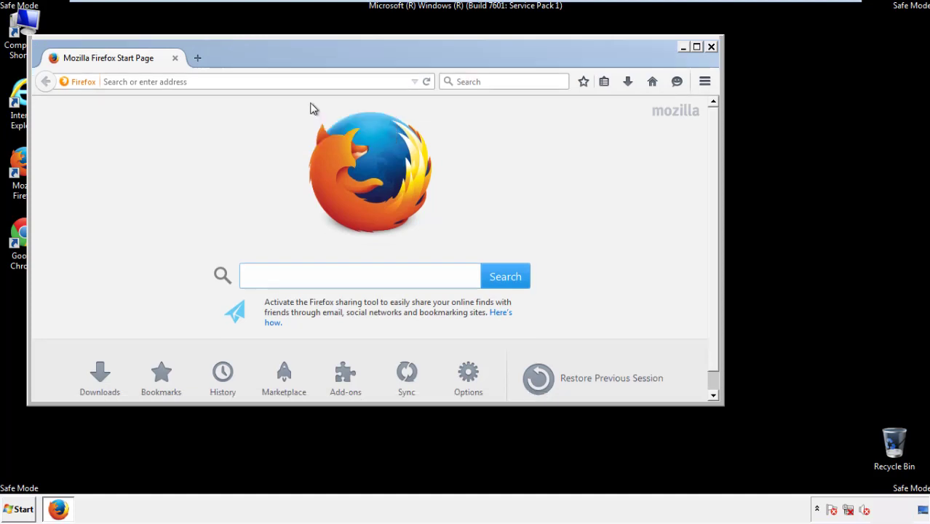
right_click(292, 59)
left_click(303, 113)
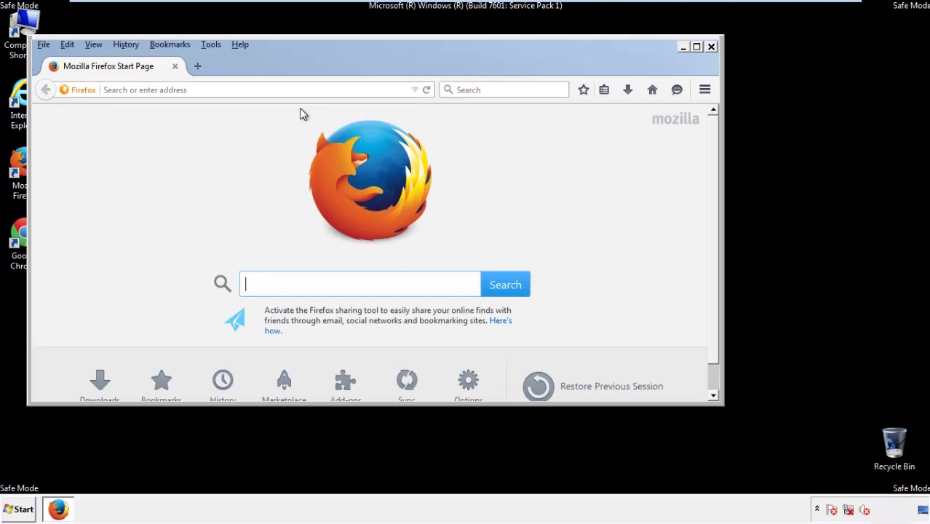
Clear Firefox's recent history for time range Everything, with all data boxes ticked
left_click(131, 45)
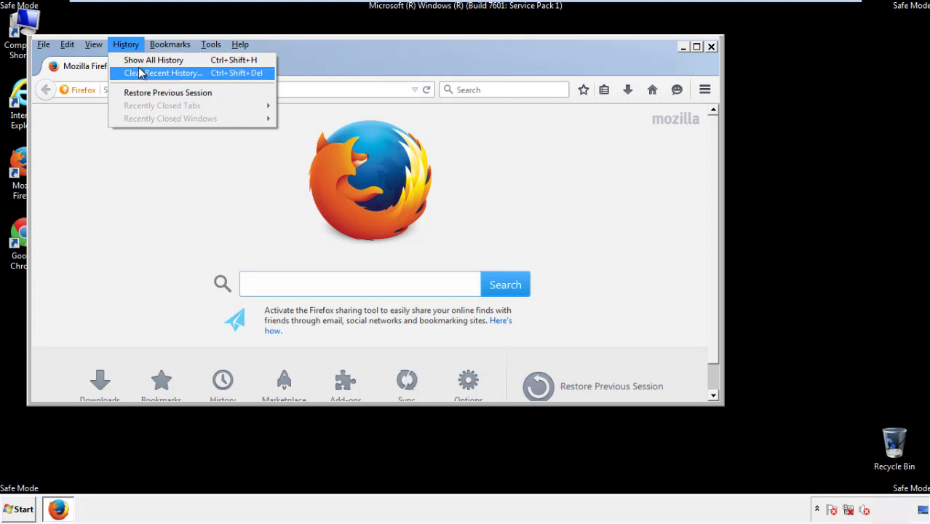
left_click(139, 72)
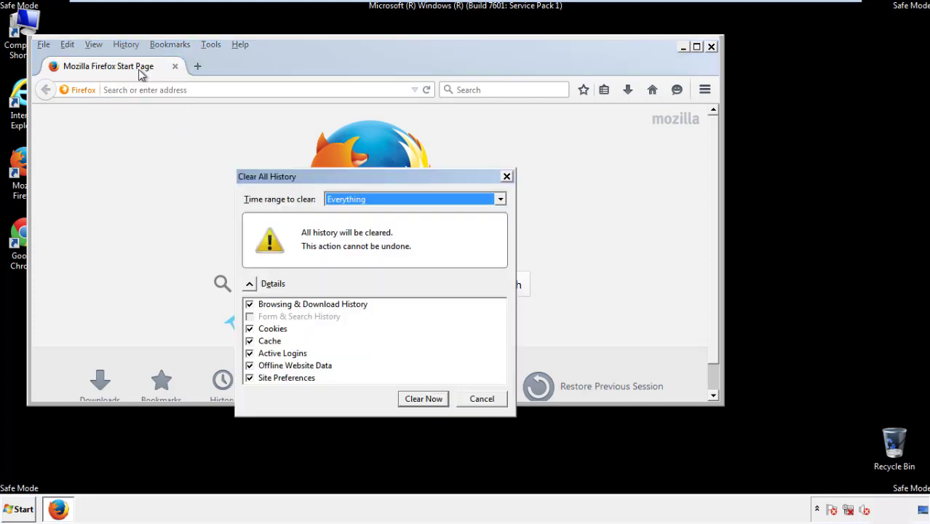
left_click(345, 199)
left_click(349, 273)
left_click(250, 365)
left_click(249, 365)
left_click(250, 379)
left_click(250, 379)
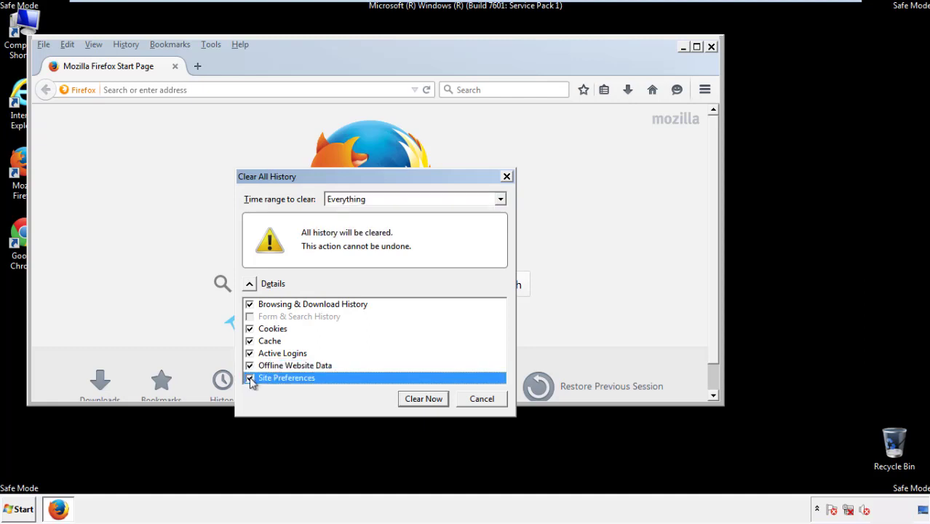
left_click(422, 400)
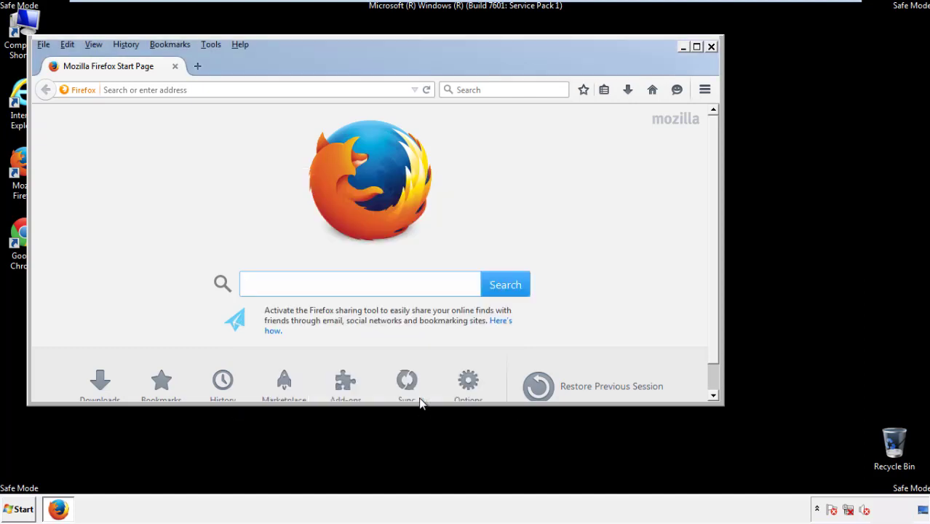
Refresh Firefox to defaults from Troubleshooting Information, dismiss the prompts, and close Firefox
left_click(239, 45)
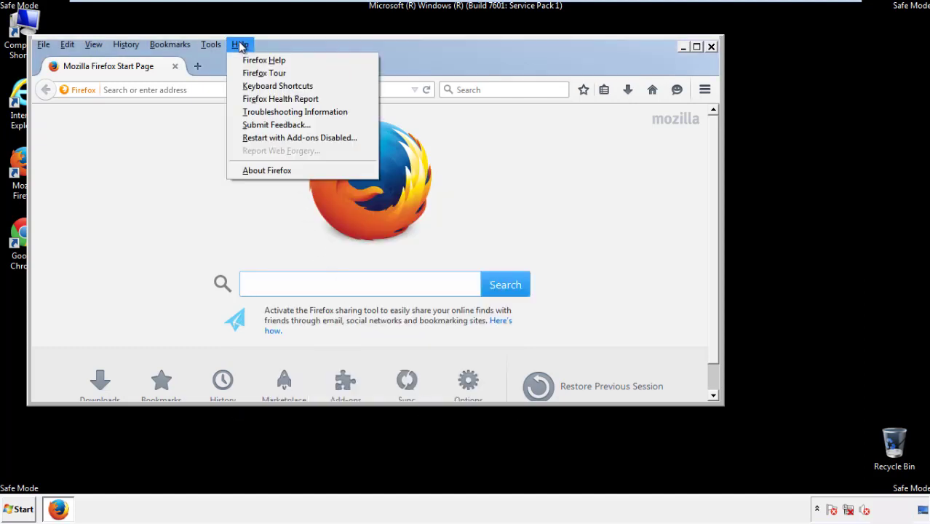
left_click(269, 111)
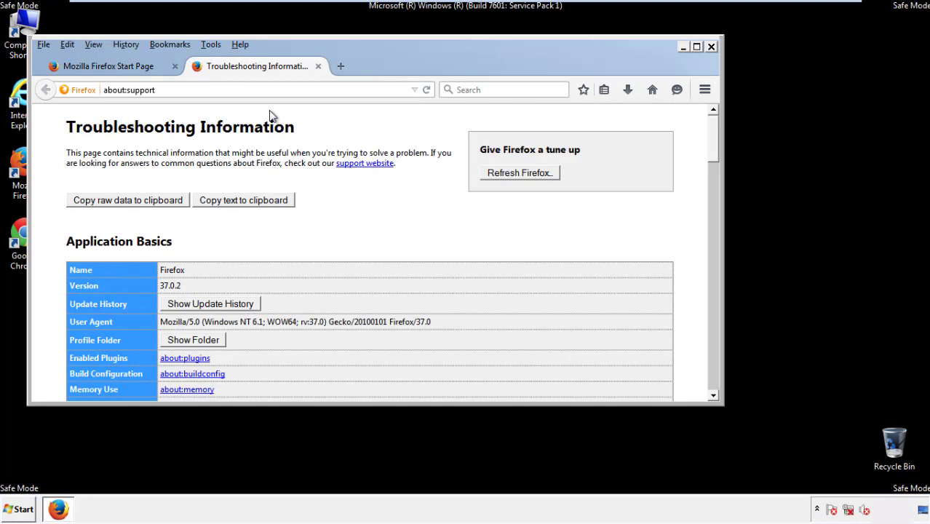
left_click(539, 174)
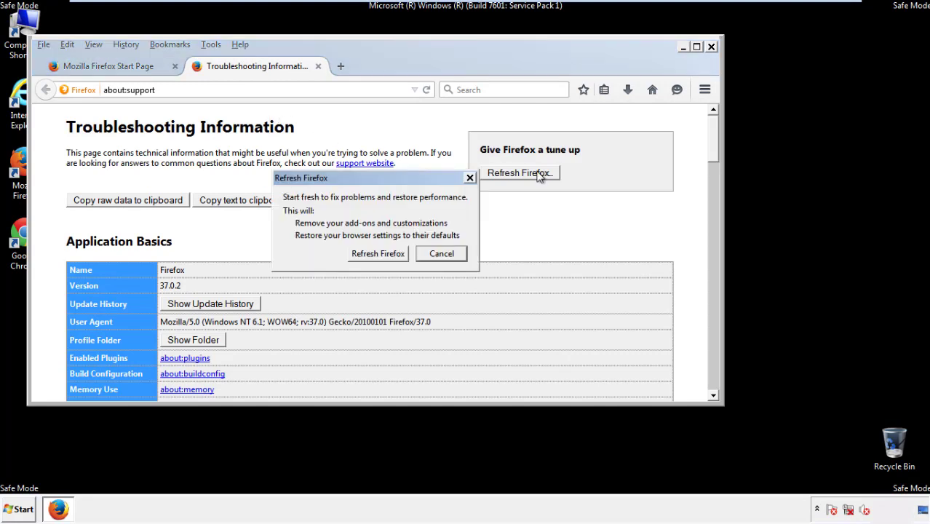
left_click(377, 253)
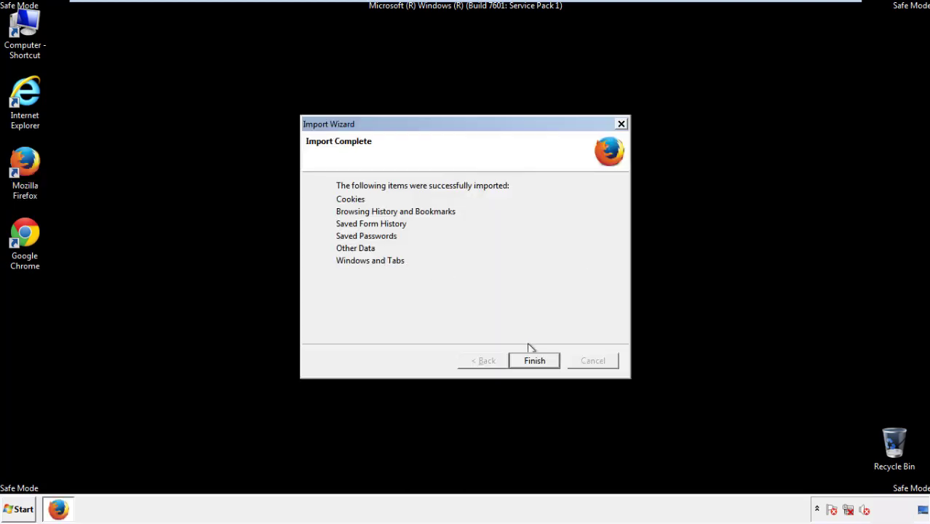
left_click(535, 362)
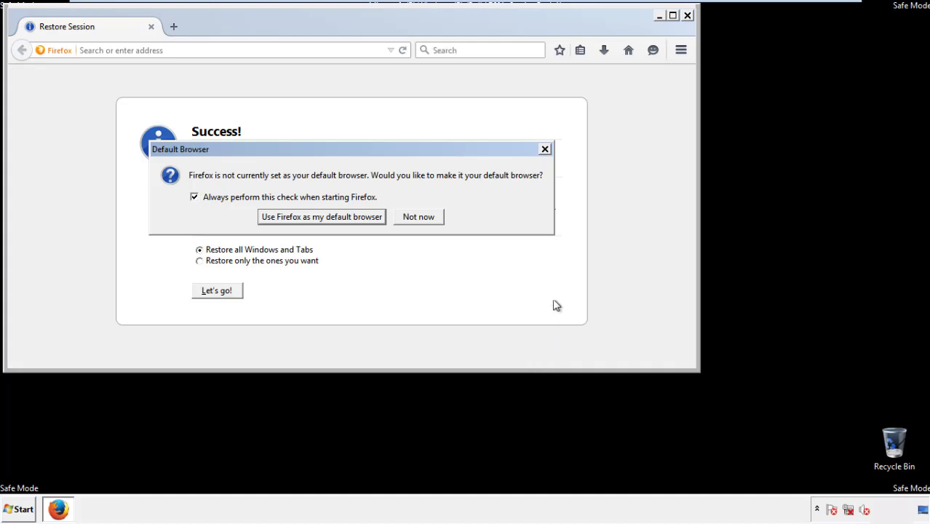
left_click(419, 218)
left_click(686, 15)
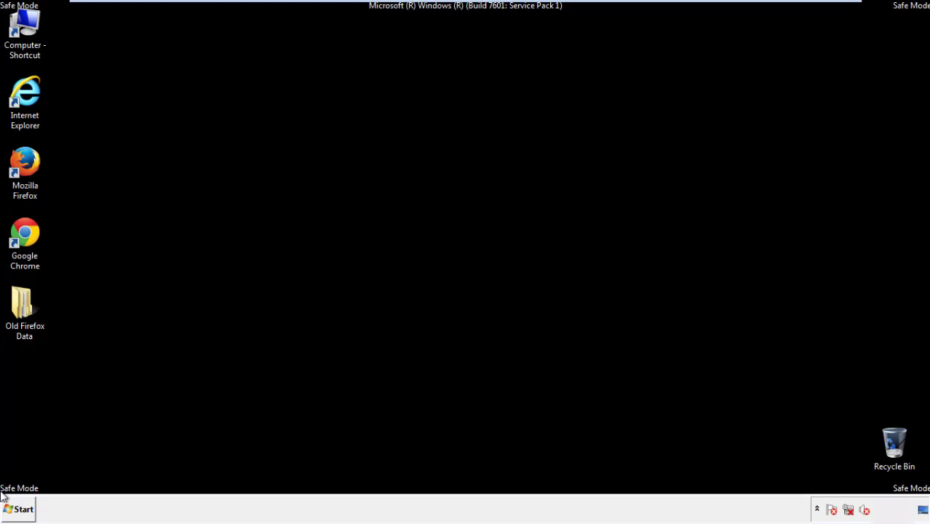
Launch Google Chrome and dismiss its default-browser prompt
left_click(22, 231)
double_click(22, 231)
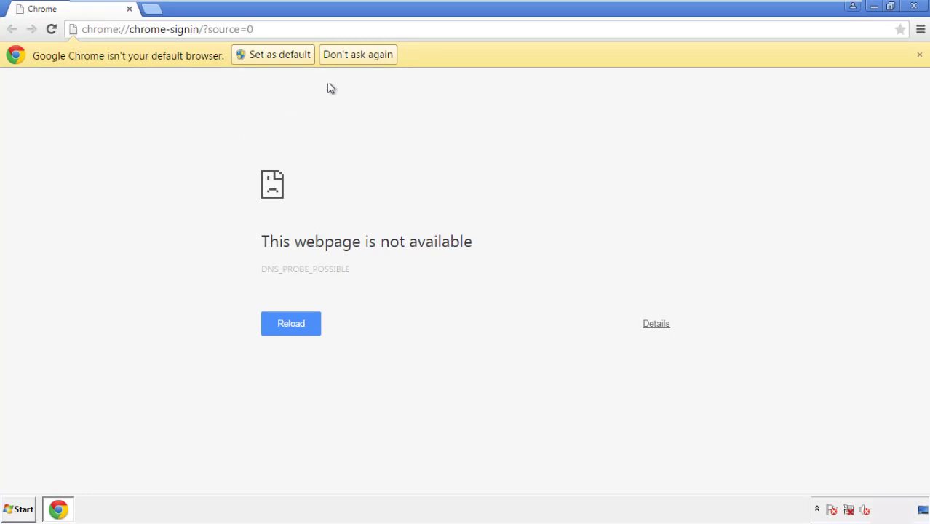
left_click(373, 56)
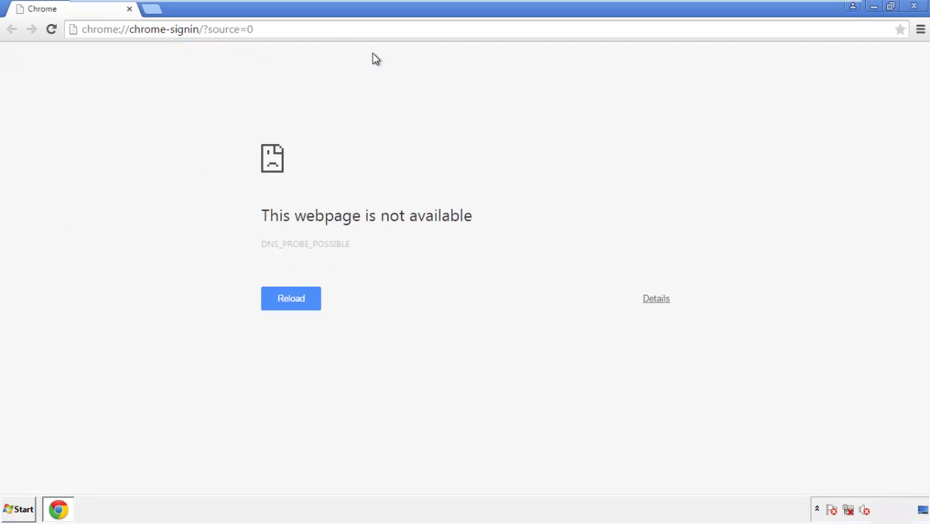
Clear Chrome's browsing data from 'the beginning of time', adding Autofill form data and excluding passwords
left_click(920, 31)
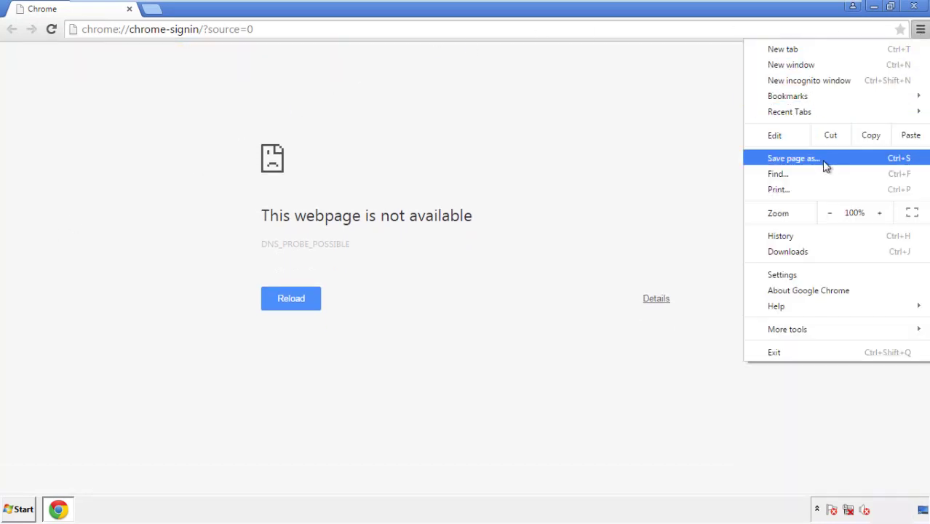
left_click(784, 274)
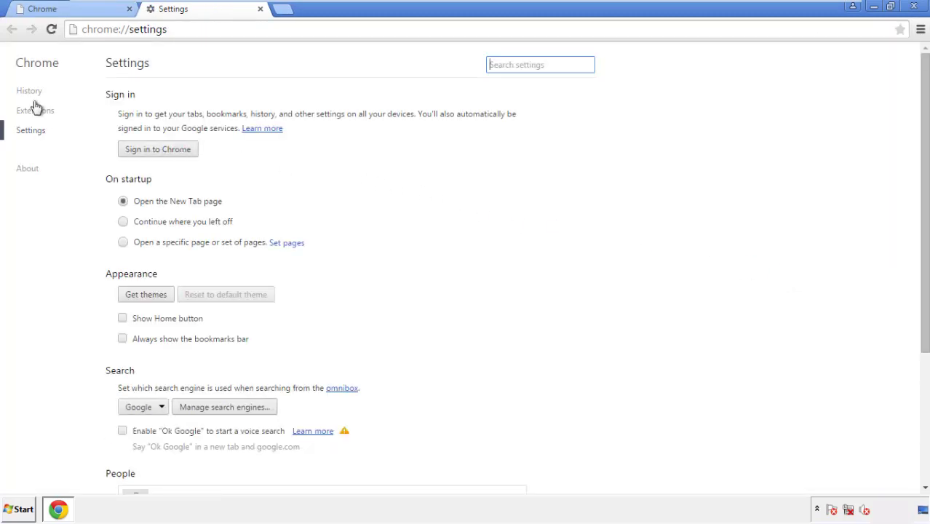
left_click(29, 91)
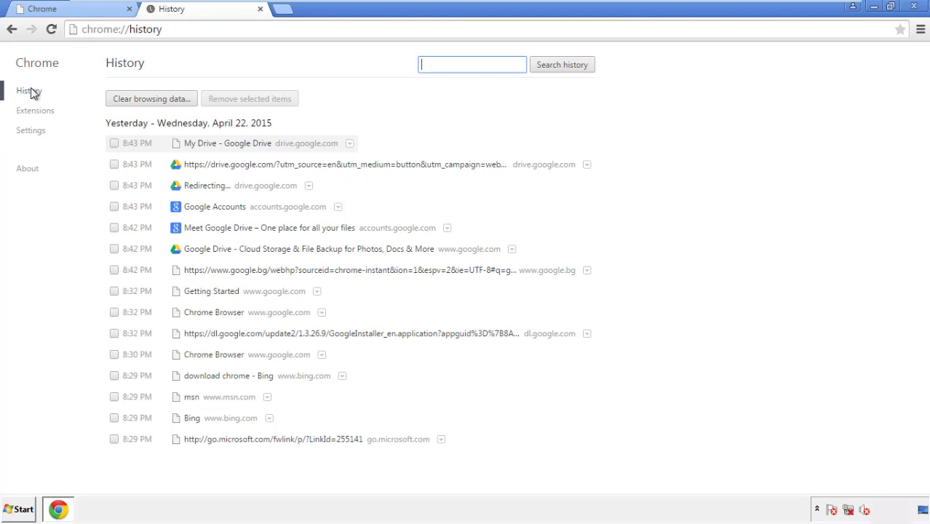
left_click(141, 101)
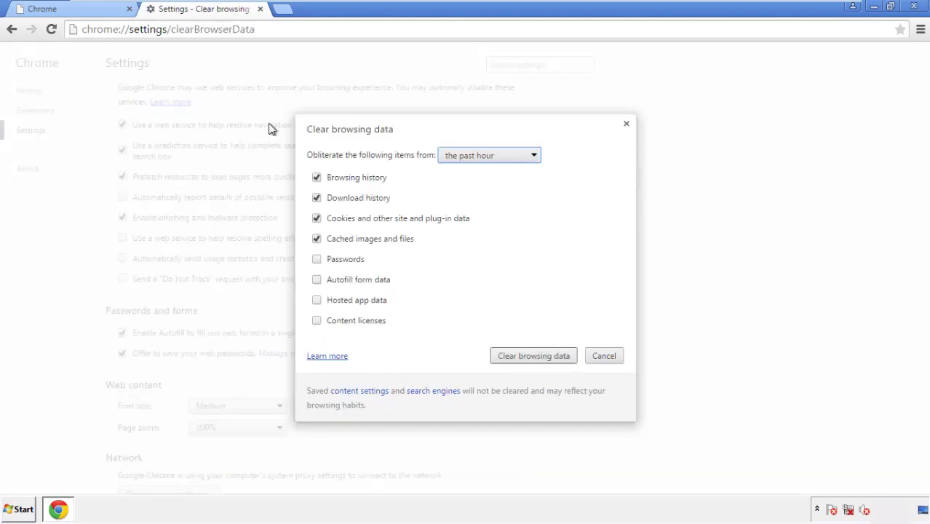
left_click(468, 157)
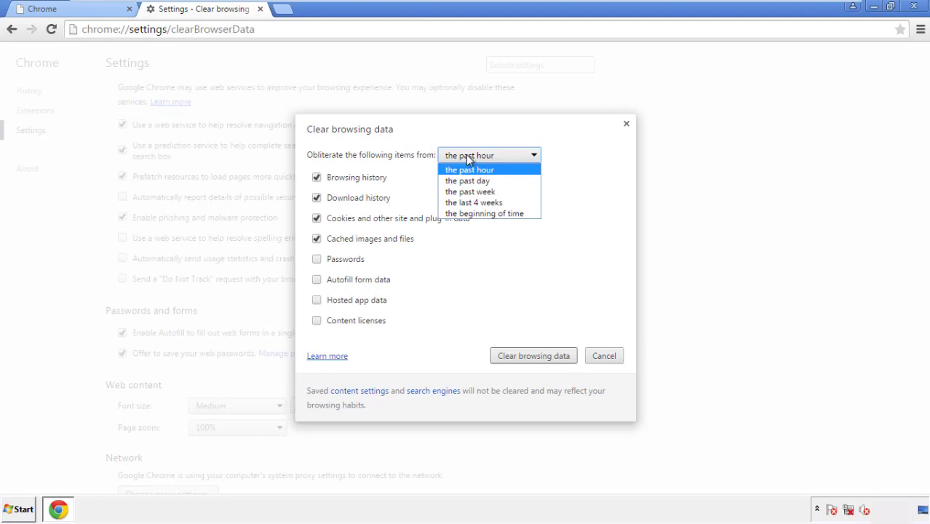
left_click(466, 214)
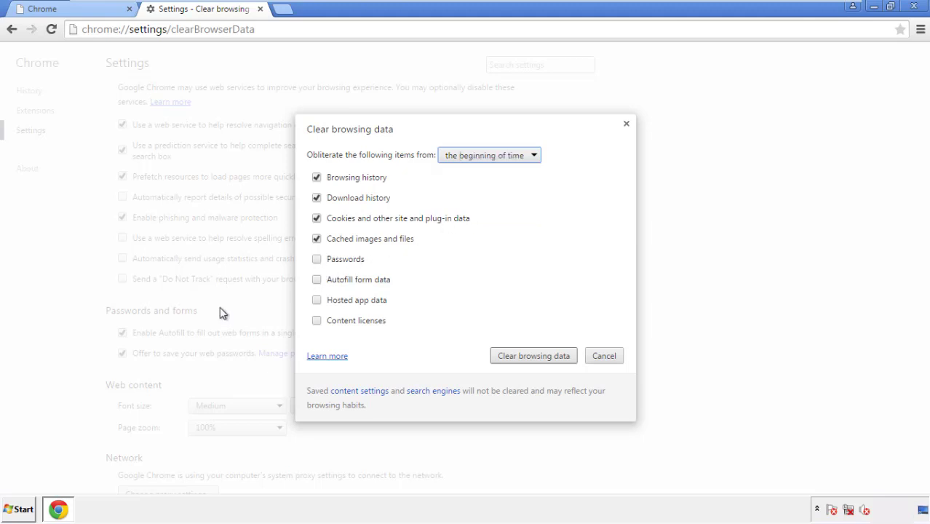
left_click(320, 283)
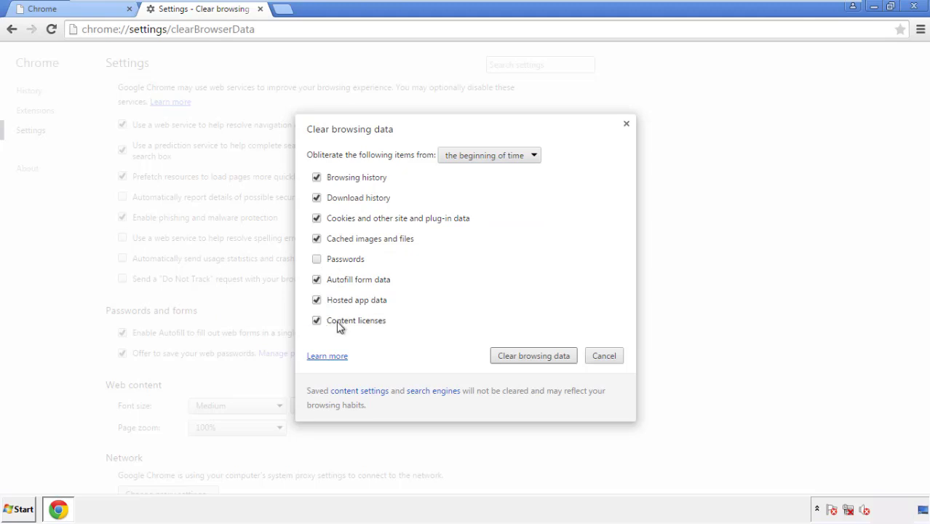
left_click(521, 358)
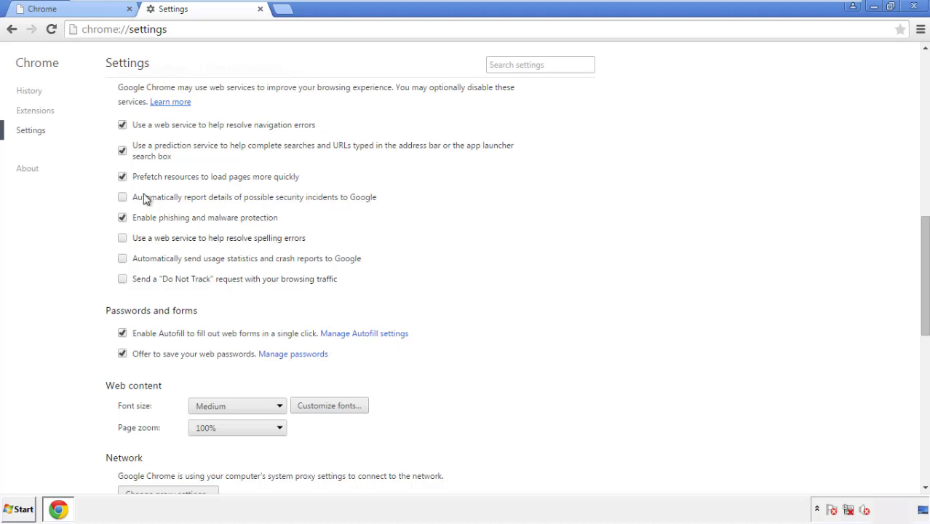
Reset Chrome's settings to their original defaults, confirm, and close Chrome
left_click_drag(924, 231, 921, 391)
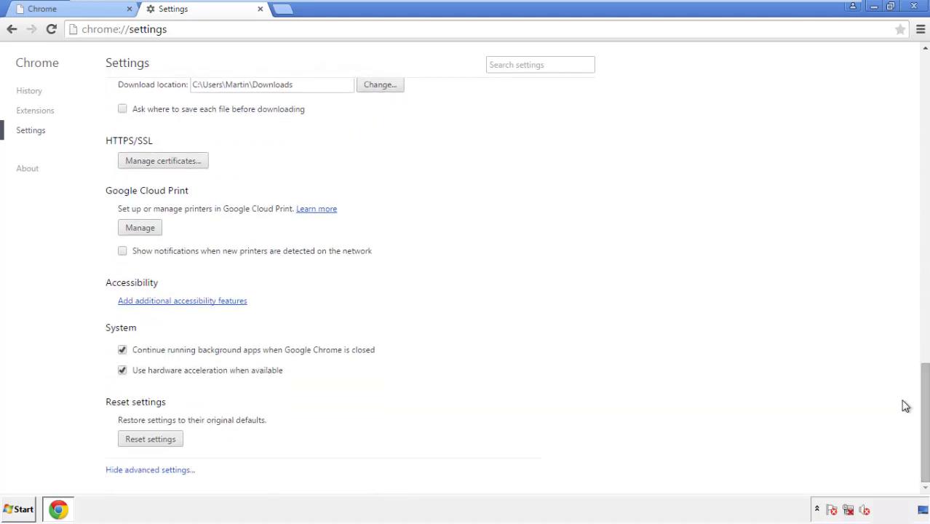
left_click(175, 442)
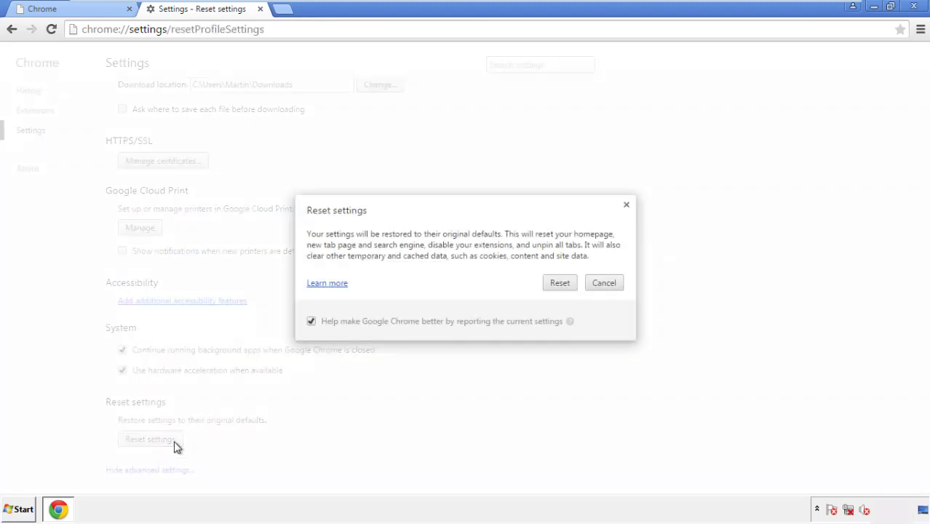
left_click(560, 284)
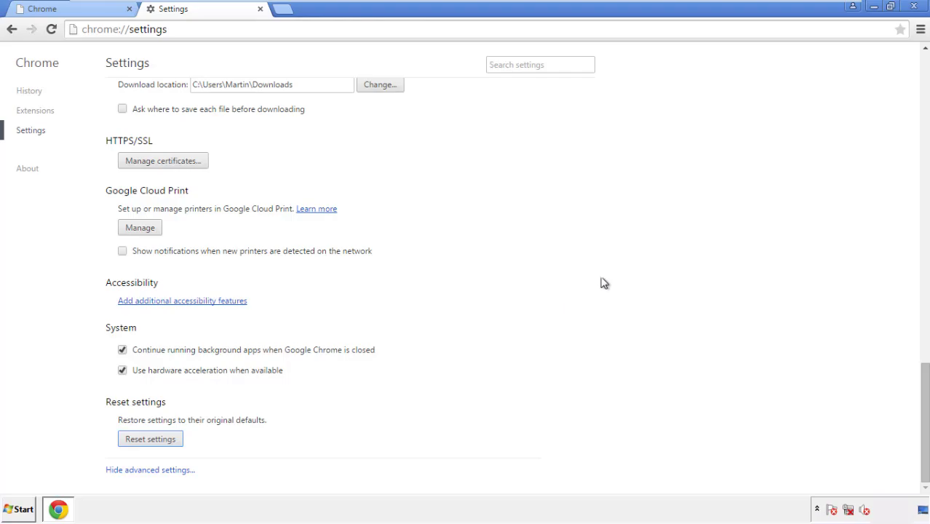
left_click(913, 6)
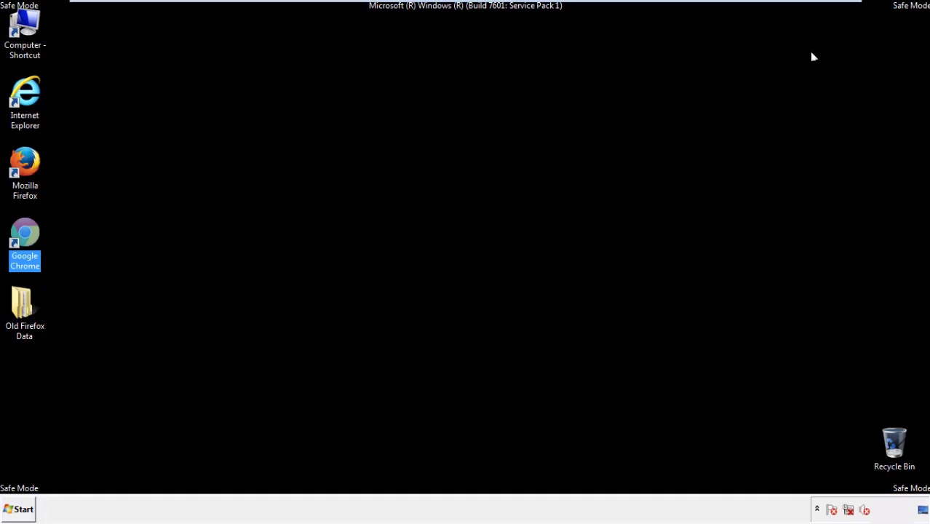
Launch Firefox, remove Search Mine from the Add-ons list, and close Firefox
left_click(502, 235)
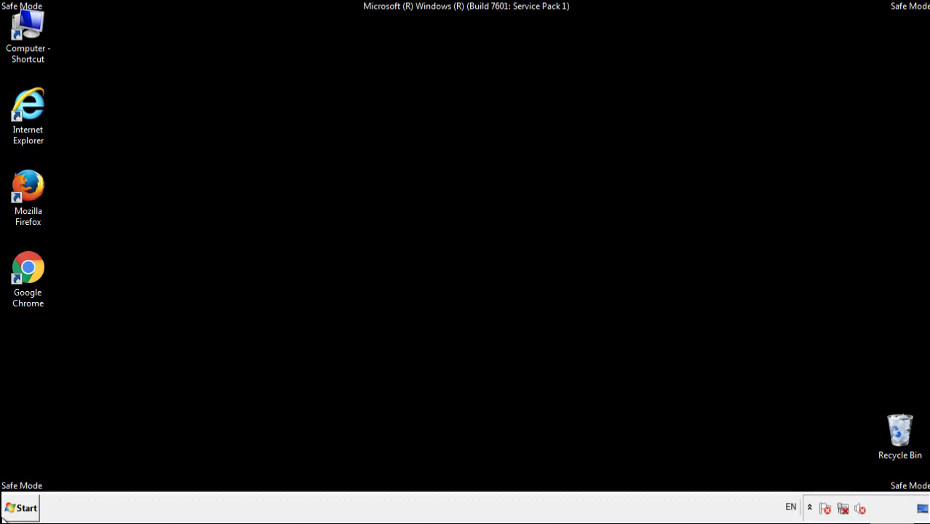
double_click(36, 181)
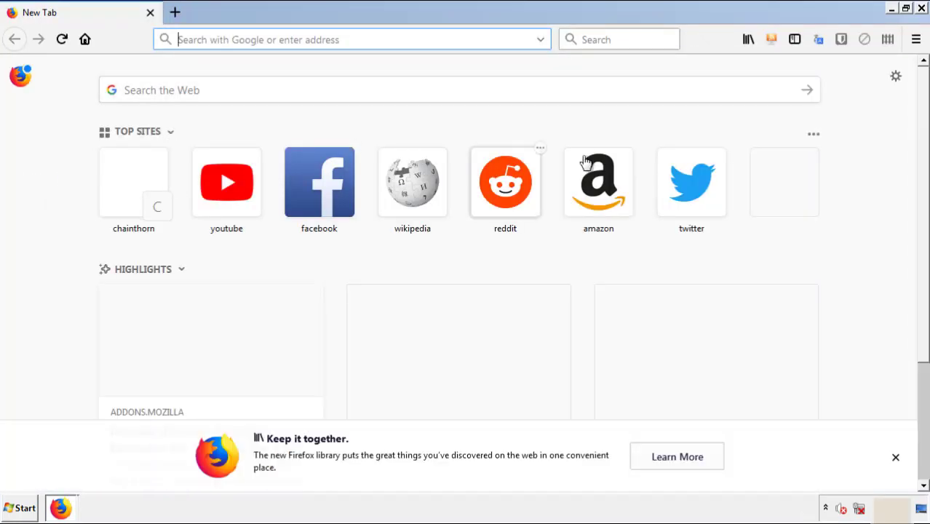
left_click(915, 39)
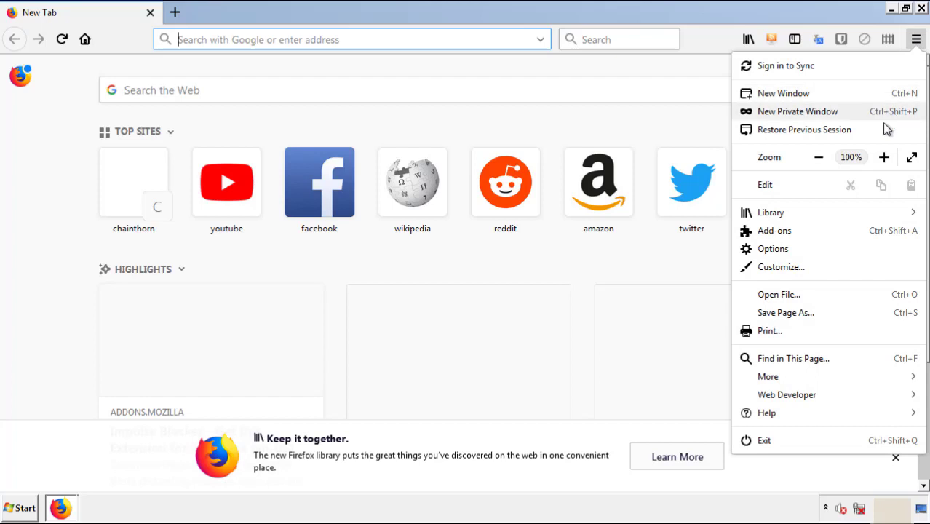
left_click(774, 231)
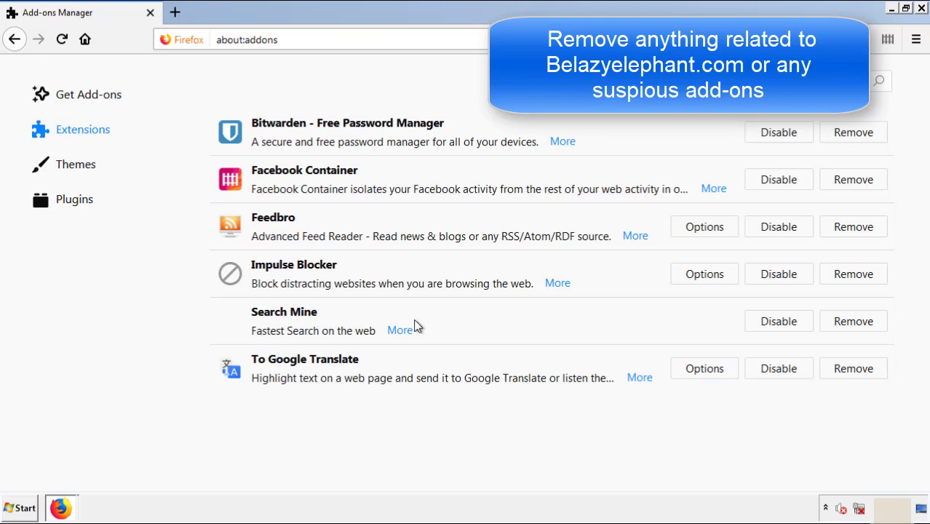
left_click(849, 328)
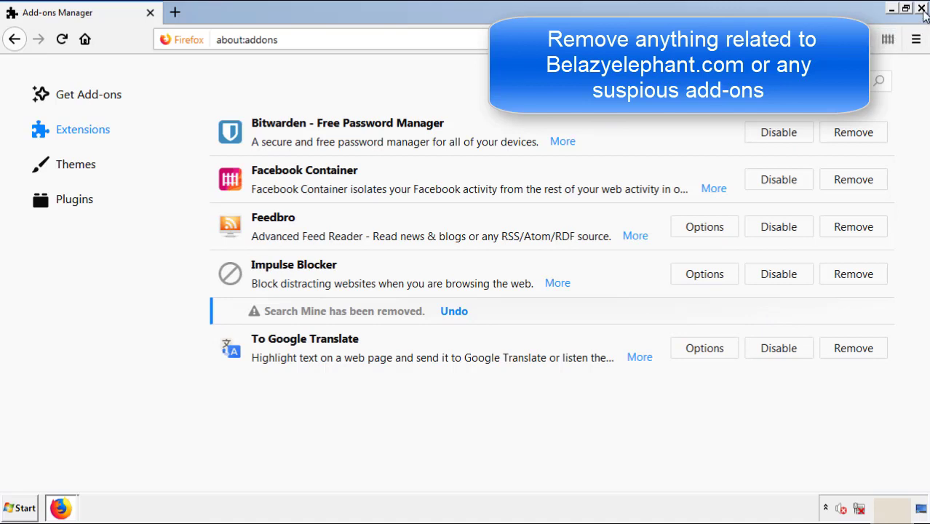
left_click(921, 10)
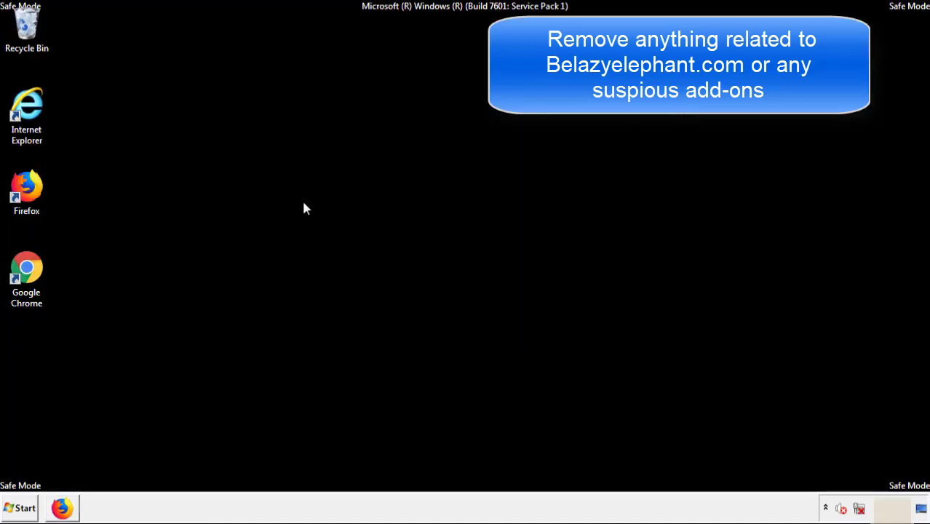
Launch Chrome, open More tools > Extensions, and remove the Search Mine extension
double_click(26, 280)
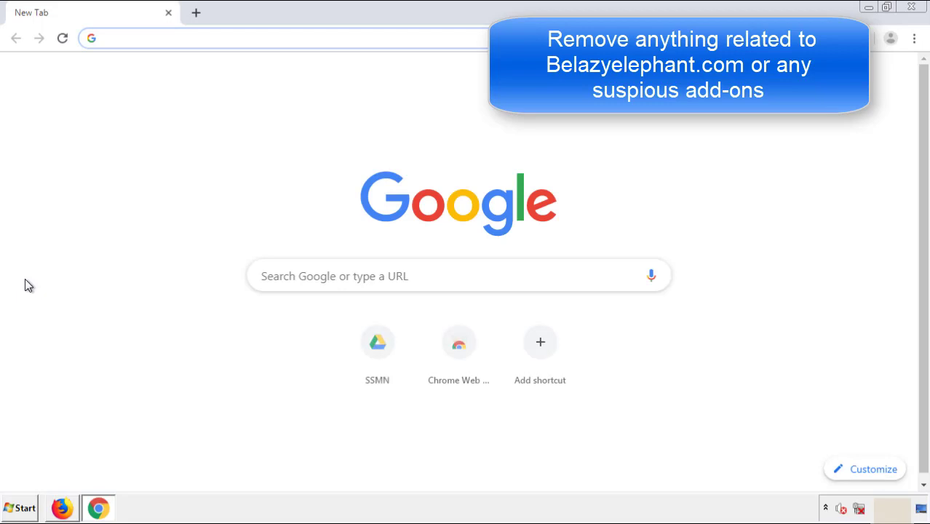
left_click(914, 38)
mouse_move(833, 254)
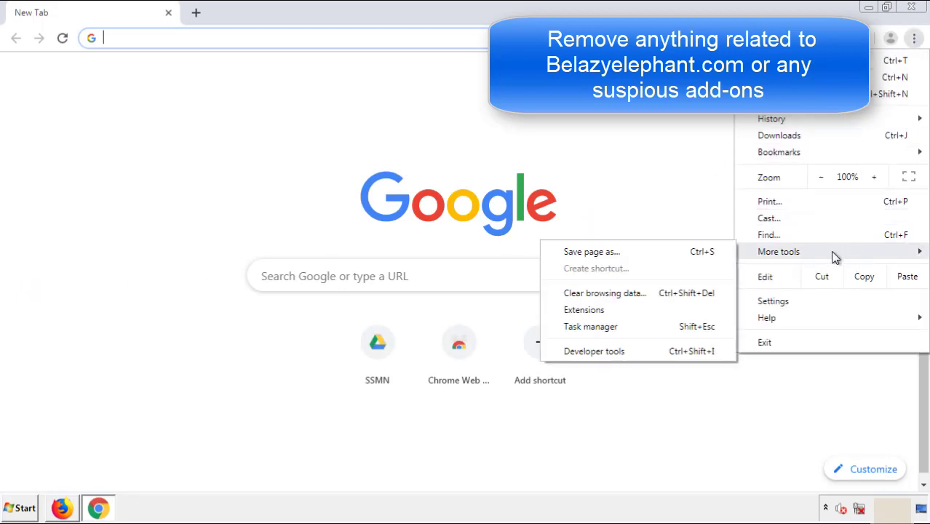
left_click(590, 309)
scroll(261, 243, "down", 5)
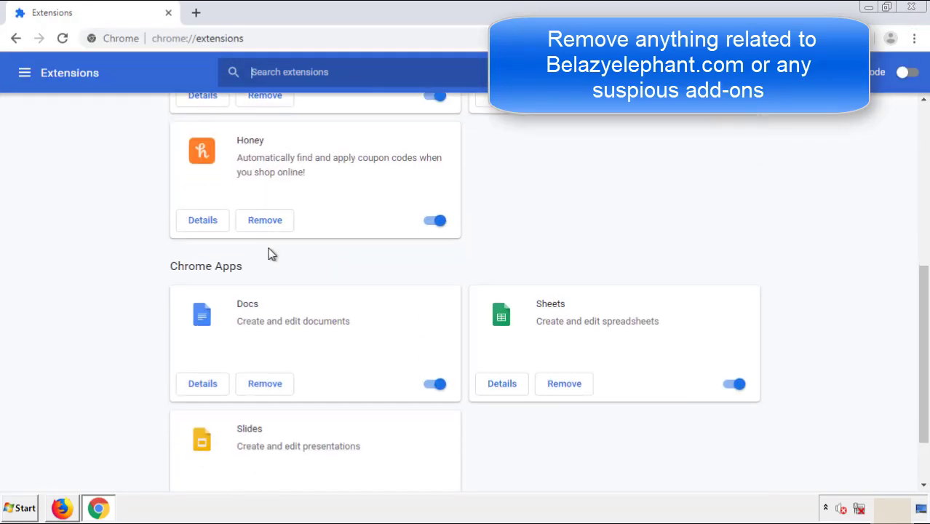
scroll(350, 266, "up", 5)
left_click(263, 211)
left_click(521, 120)
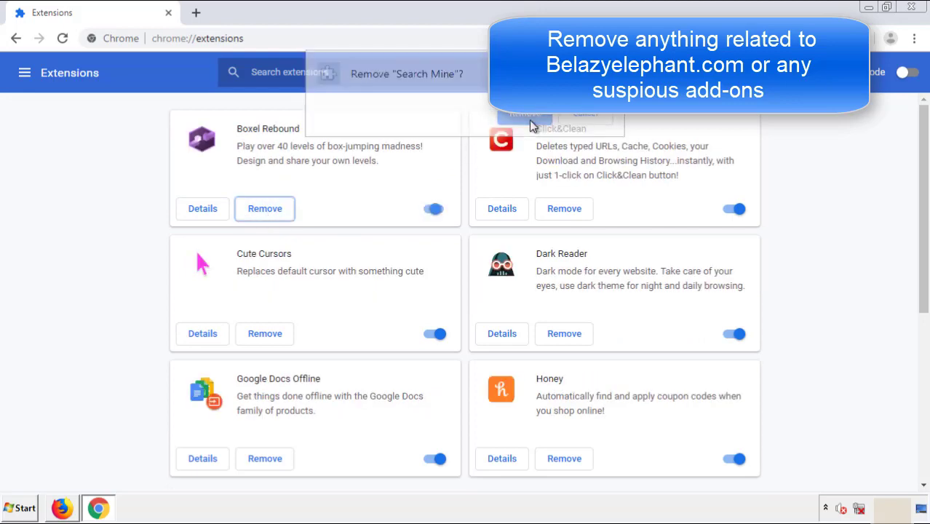
Close Chrome and choose Restart from the Start menu's Shut down options
left_click(919, 10)
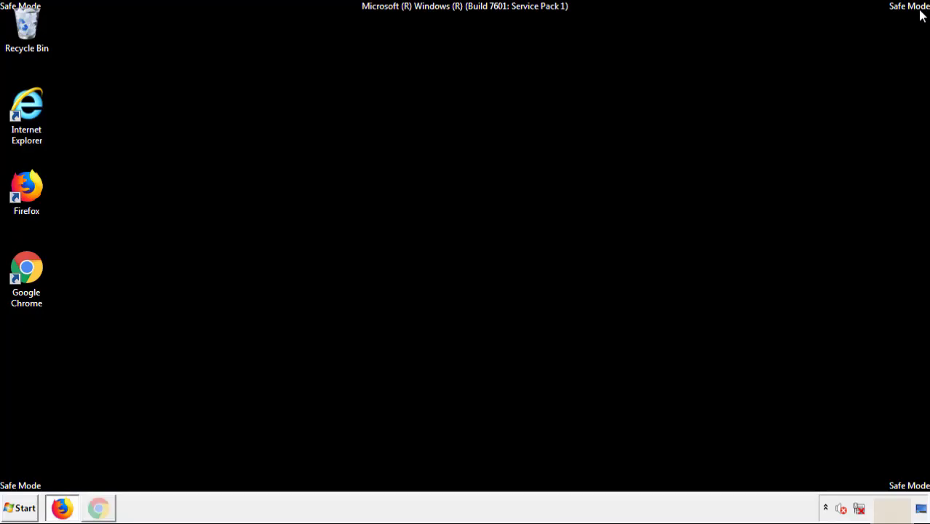
left_click(24, 510)
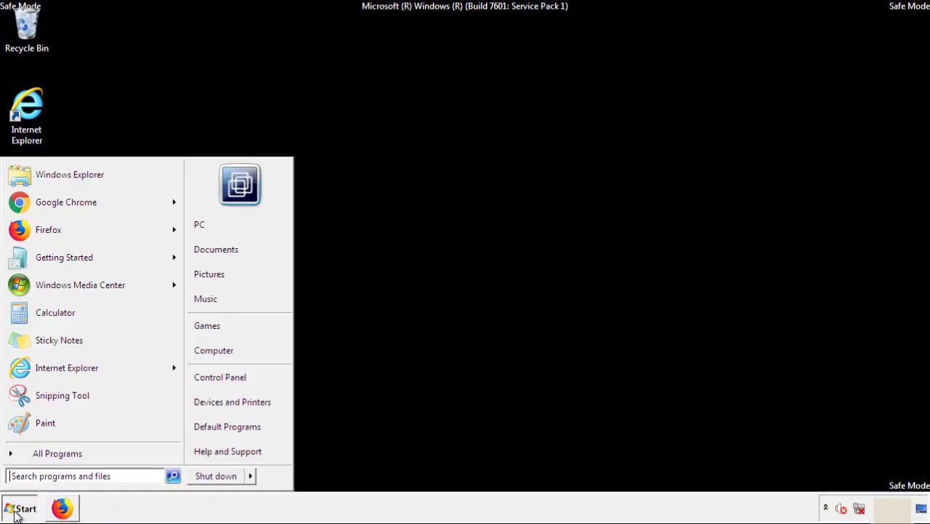
left_click(251, 477)
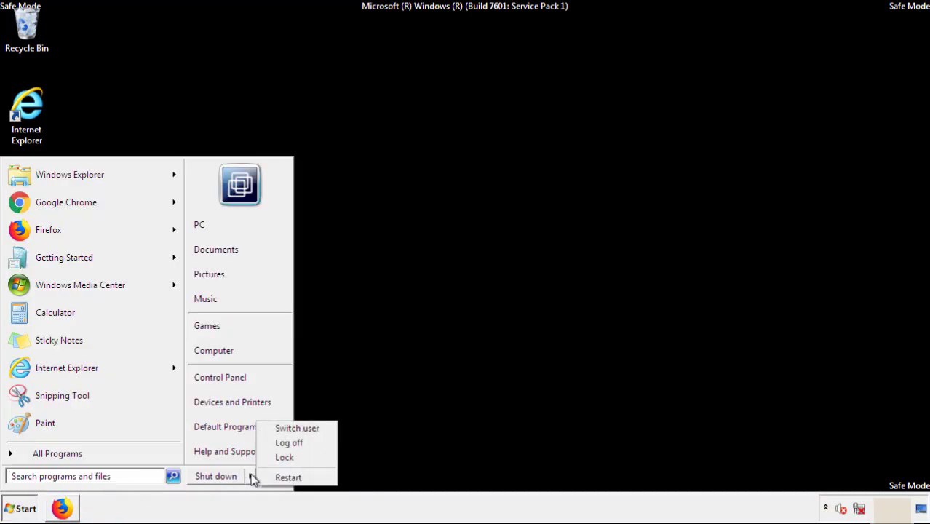
left_click(289, 477)
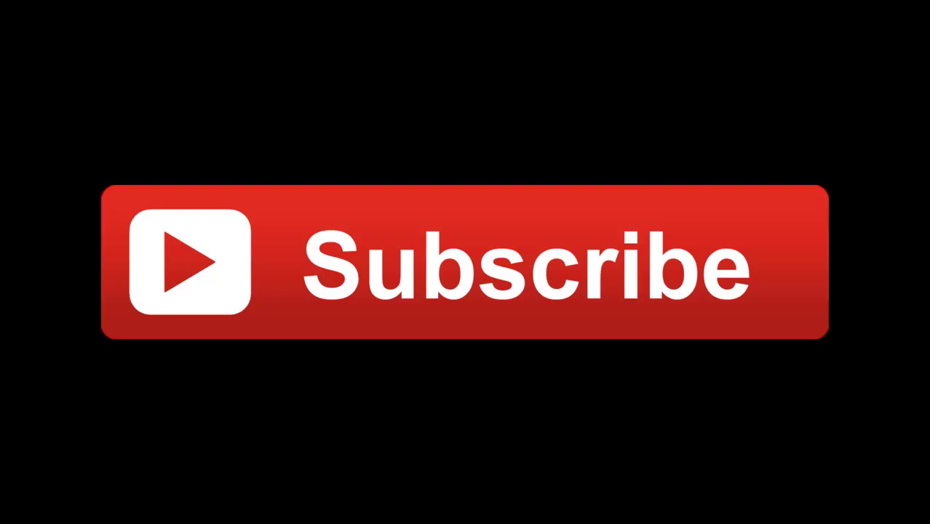